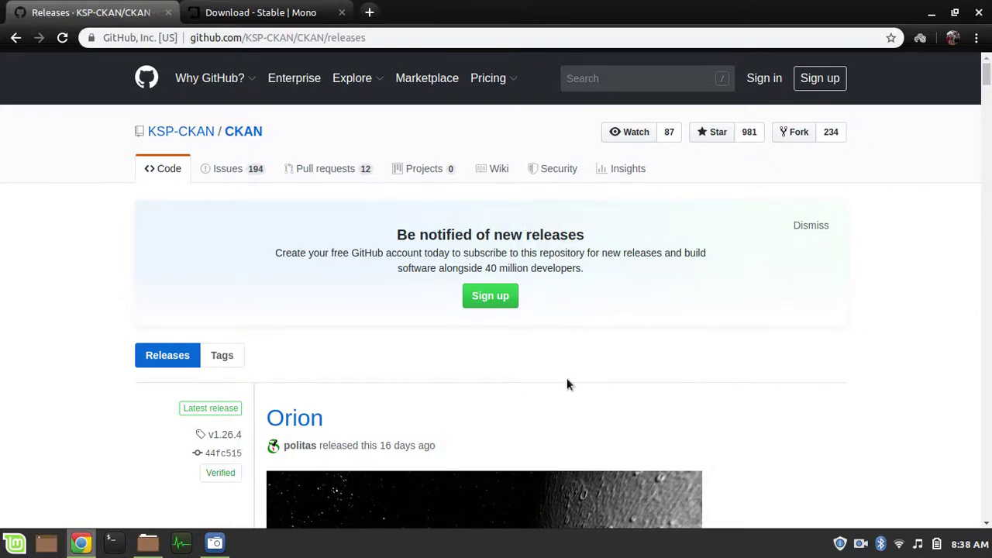
Step: Scroll past the Orion release notes to the seven v1.26.4 assets, including ckan_1.26.4_all.deb
scroll(567, 382, down, 4)
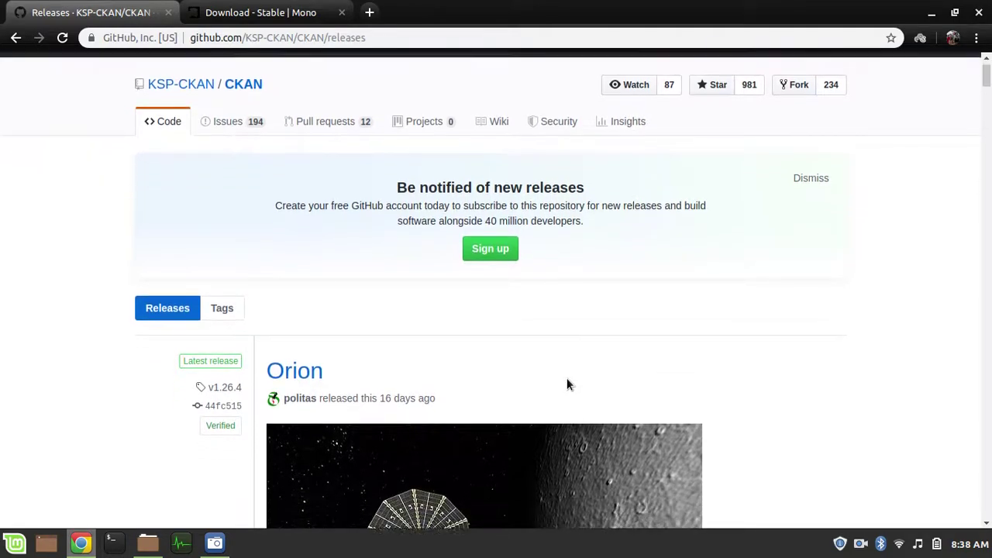
scroll(569, 383, down, 3)
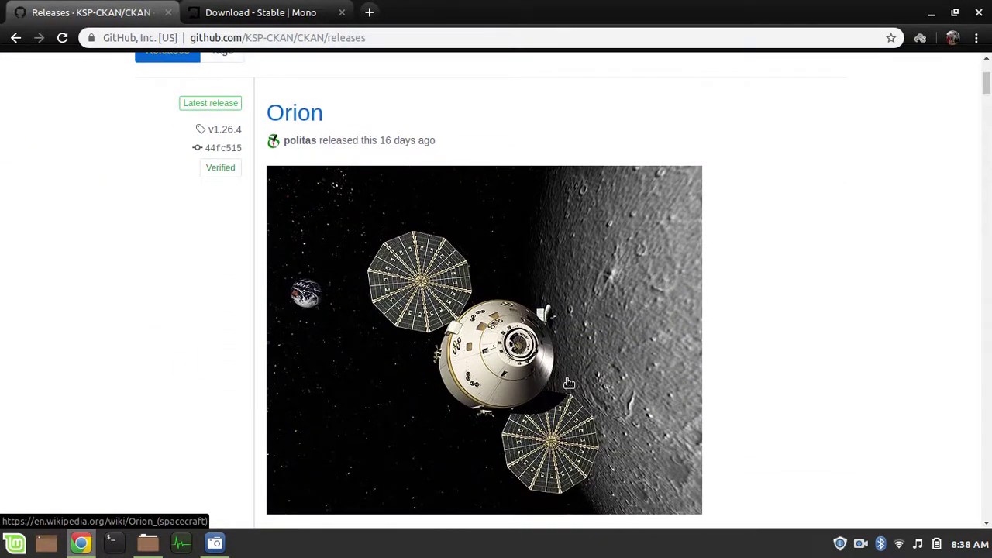
scroll(569, 382, down, 8)
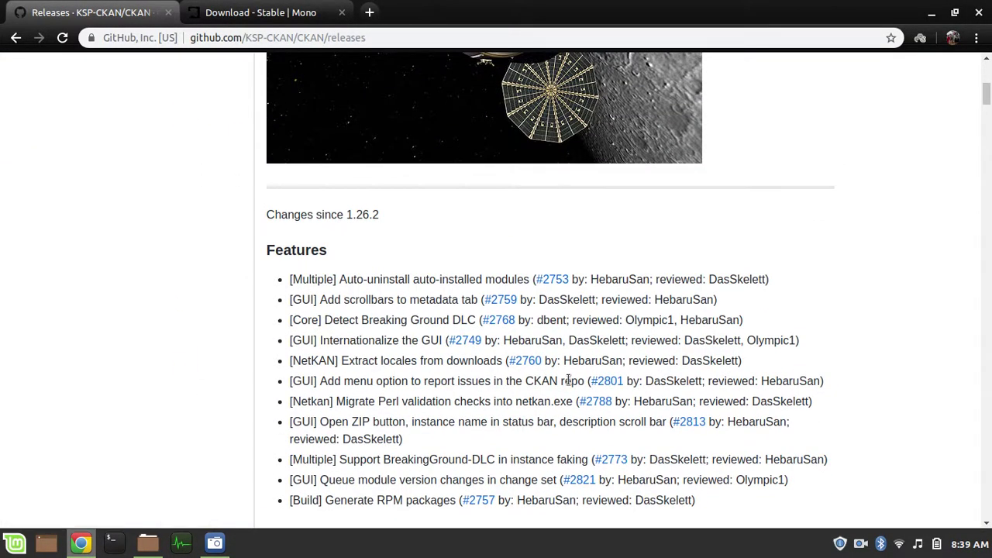
scroll(568, 380, down, 12)
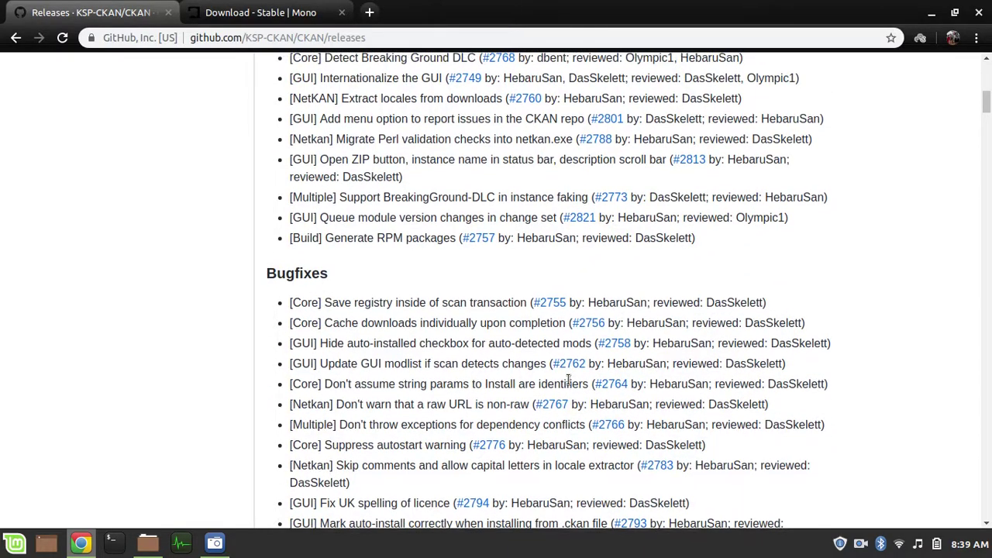
scroll(566, 379, down, 13)
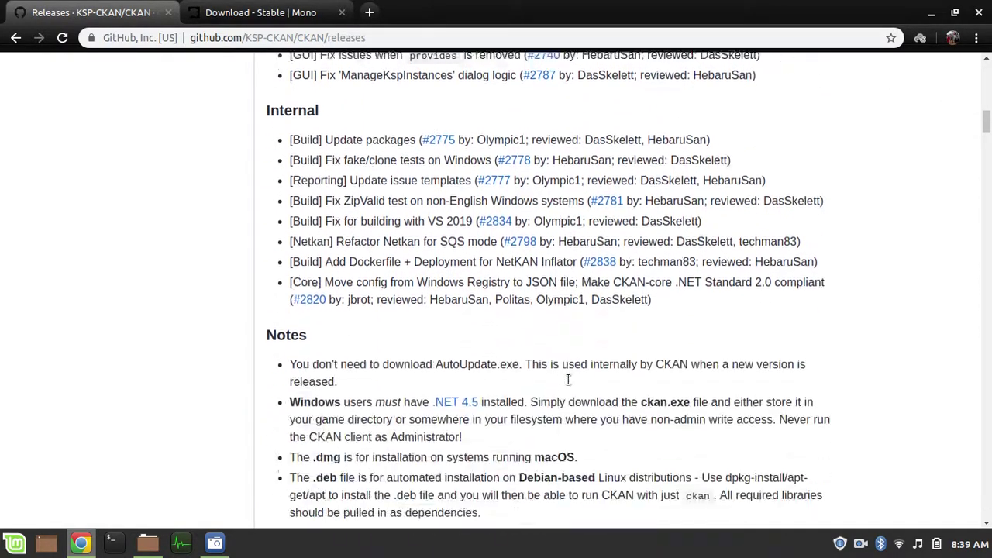
scroll(567, 379, down, 2)
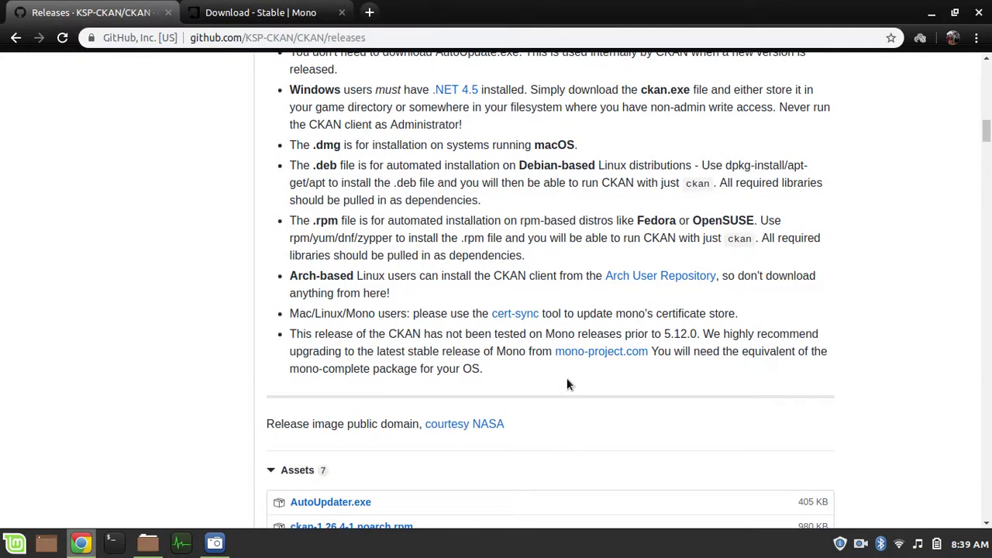
scroll(566, 384, down, 7)
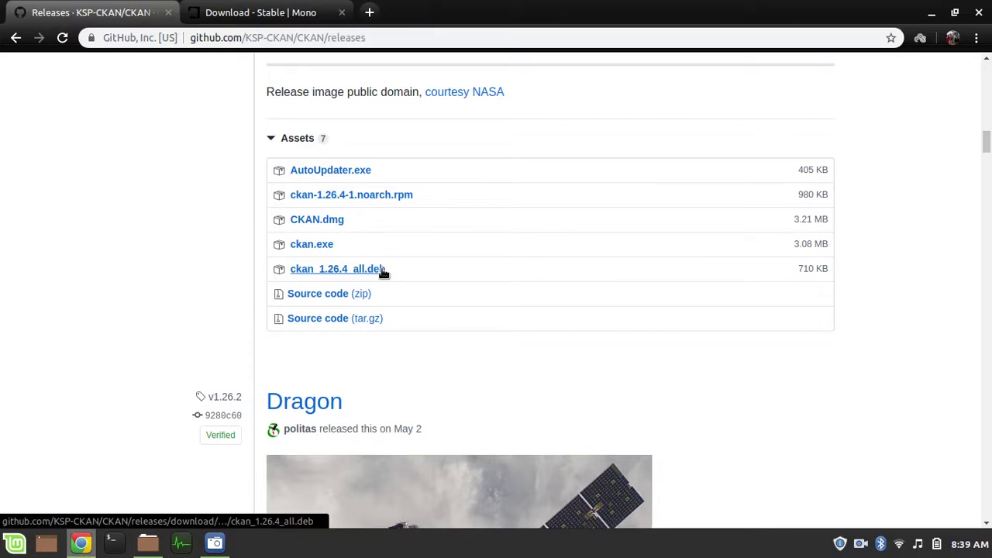
Step: Save ckan_1.26.4_all.deb from the release assets into Downloads under its default name
click(384, 269)
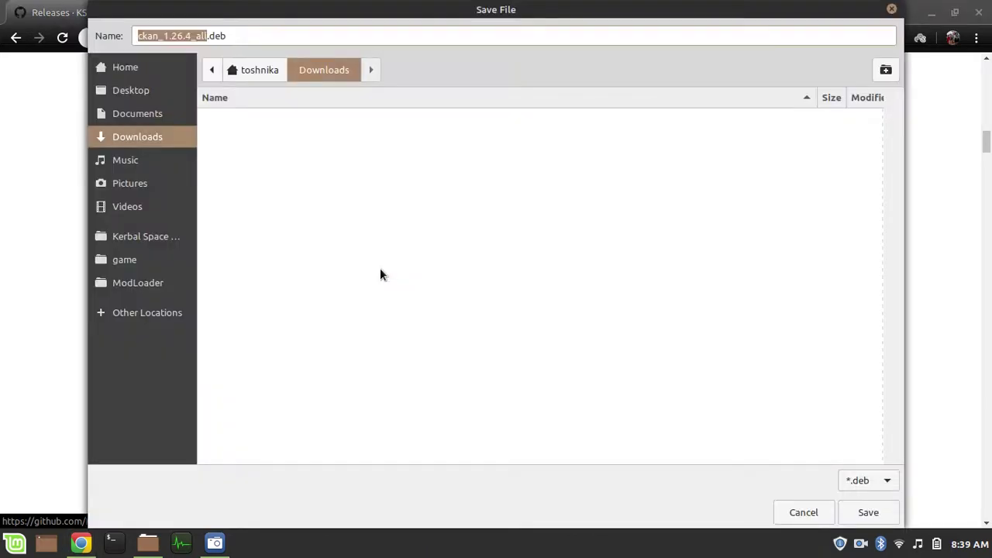
click(890, 518)
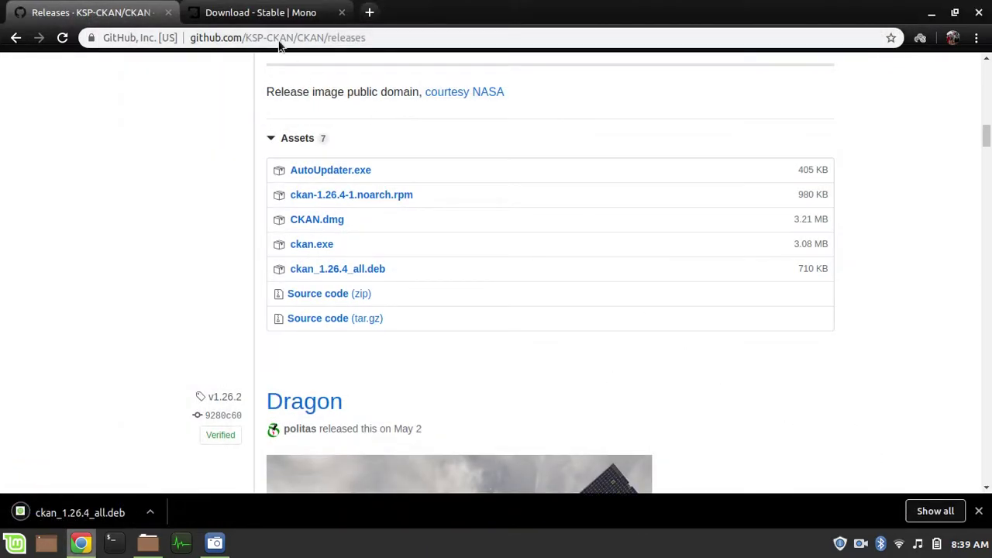
Step: Switch to the Mono stable download page and select the mono-devel install command
click(248, 9)
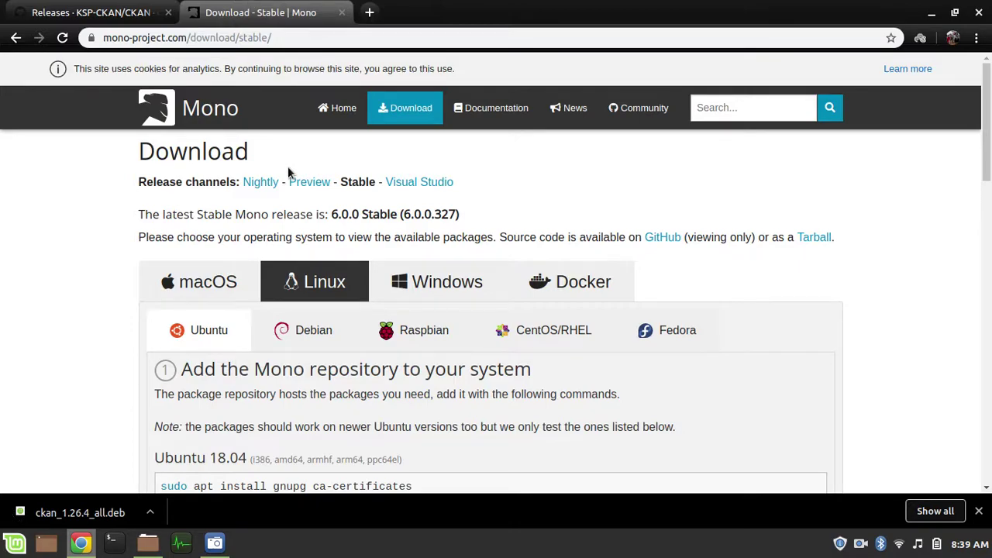
scroll(287, 171, down, 5)
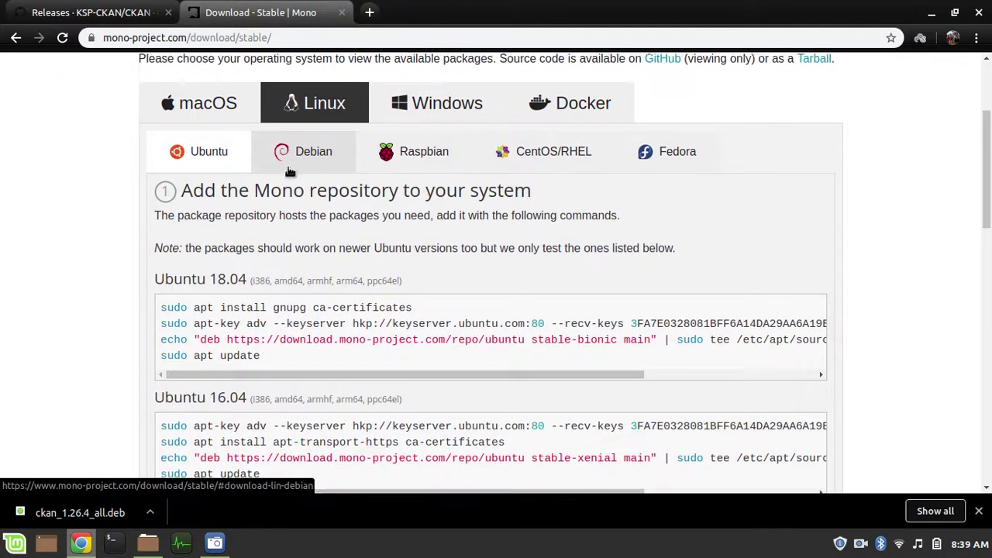
scroll(288, 166, up, 1)
scroll(287, 166, down, 3)
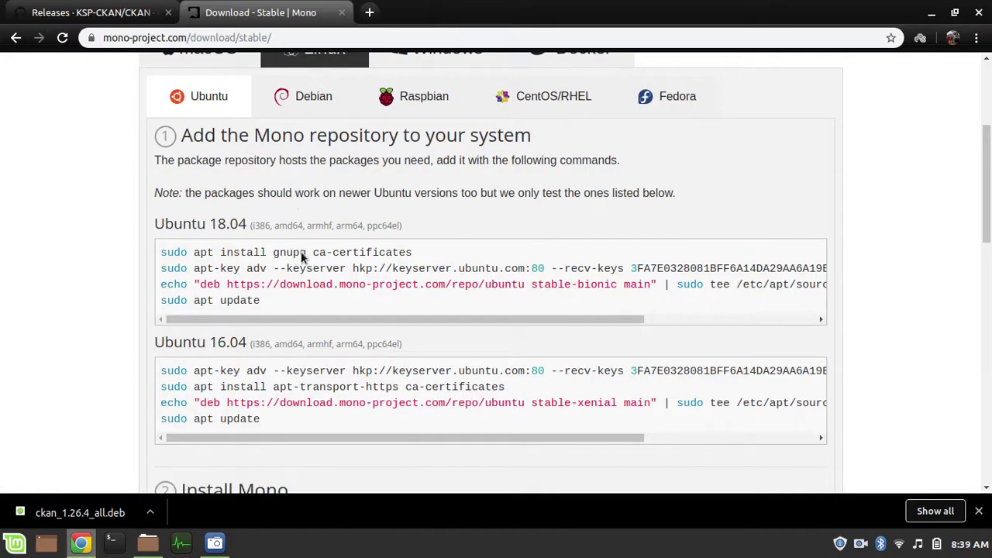
scroll(46, 241, down, 3)
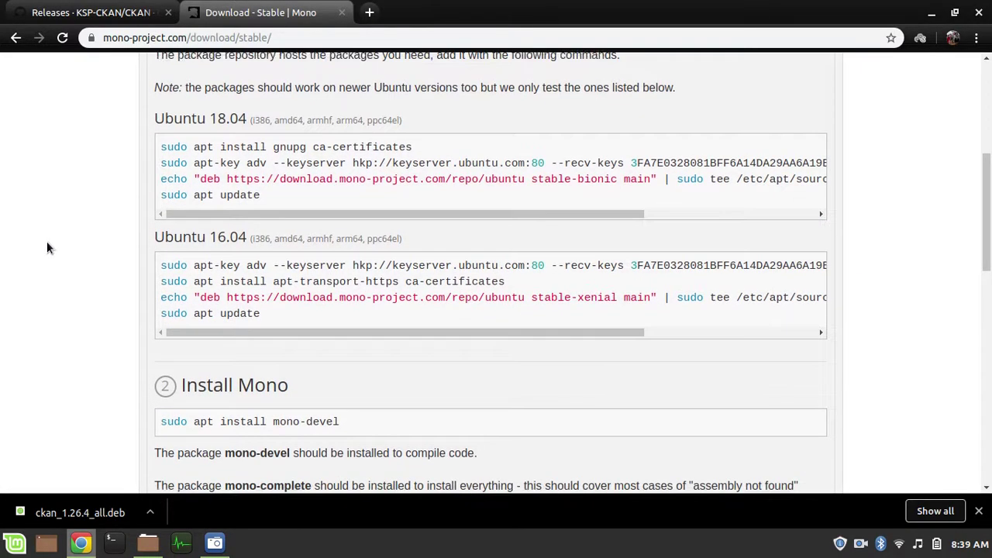
scroll(46, 248, down, 1)
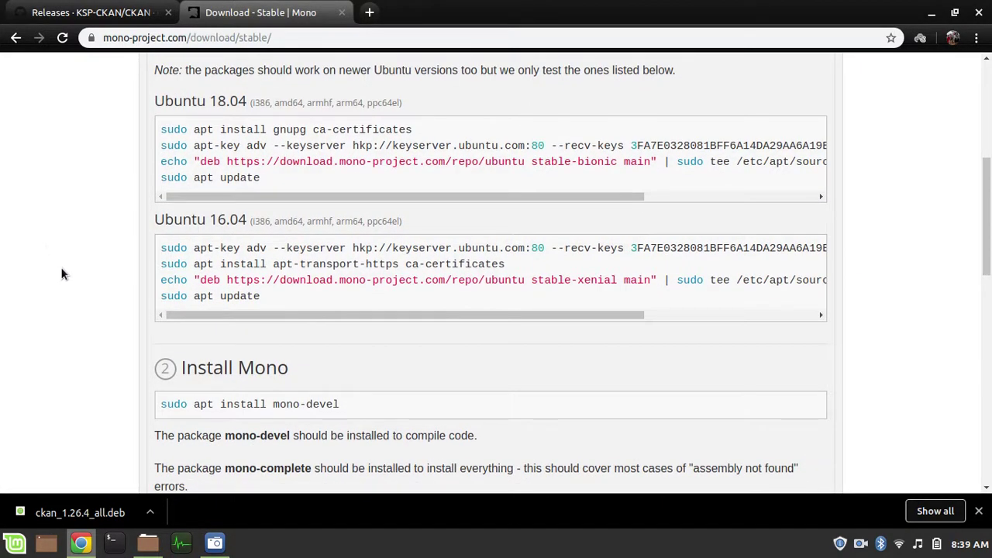
double_click(330, 407)
triple_click(331, 406)
click(331, 407)
Step: Look at the macOS and Windows options, then return to the Linux install steps
scroll(87, 294, up, 5)
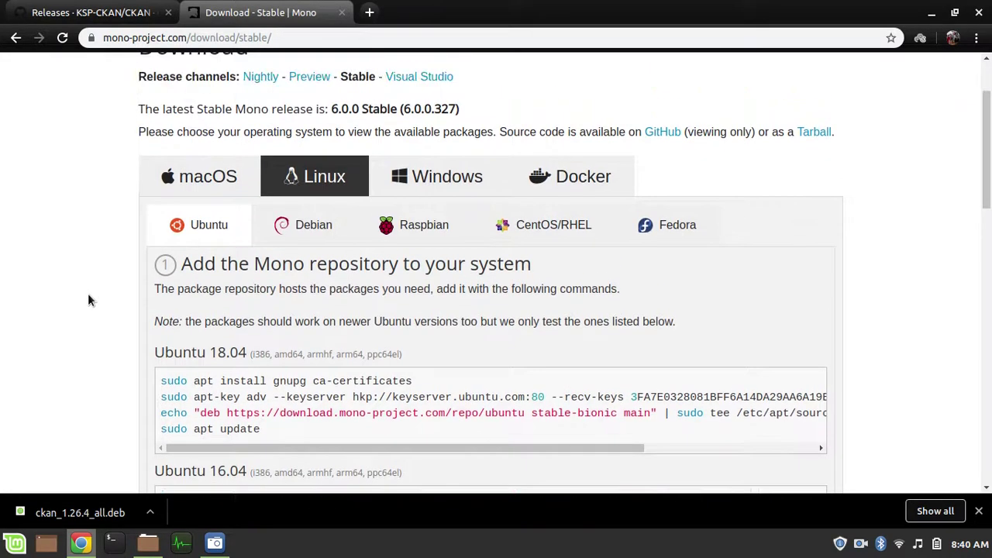
click(199, 194)
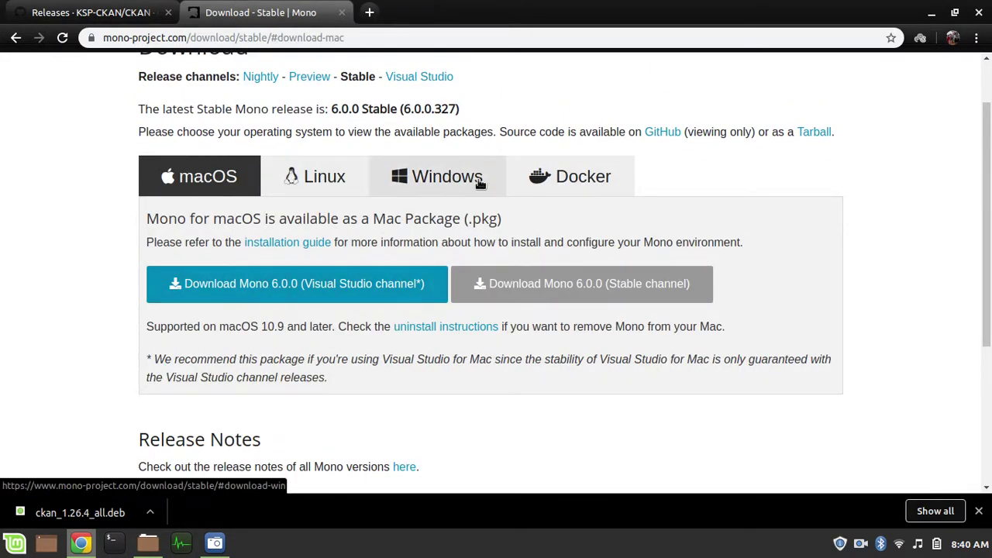
click(422, 177)
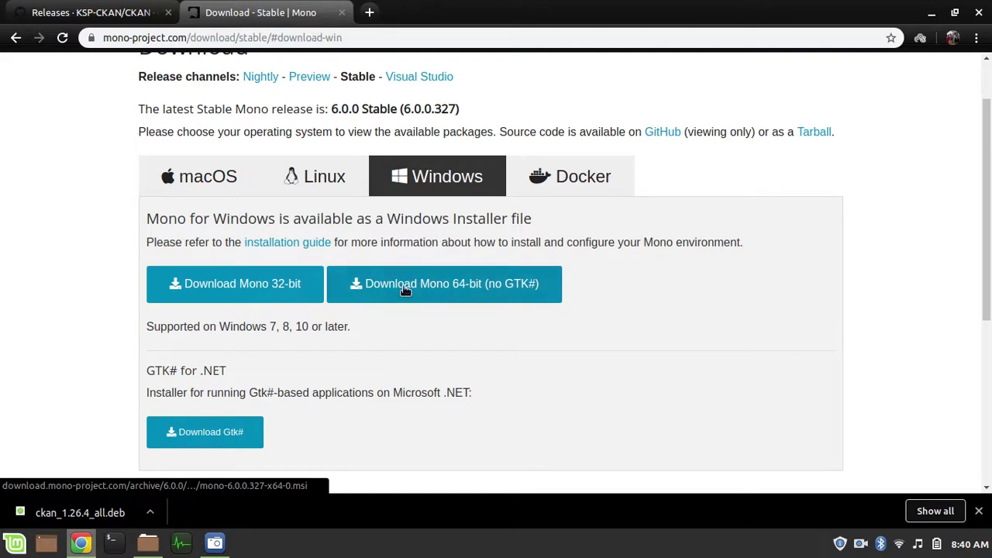
click(329, 178)
scroll(325, 177, down, 5)
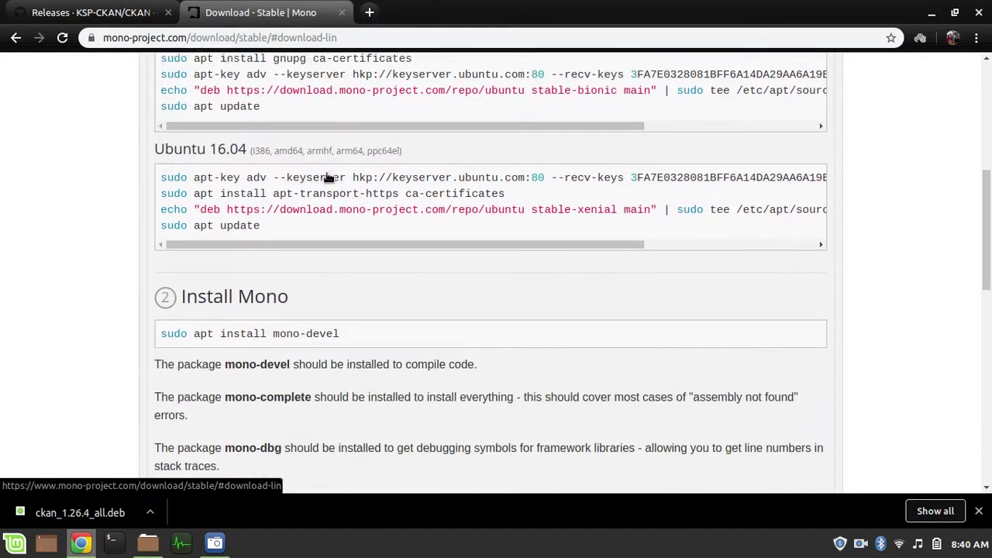
scroll(331, 271, down, 1)
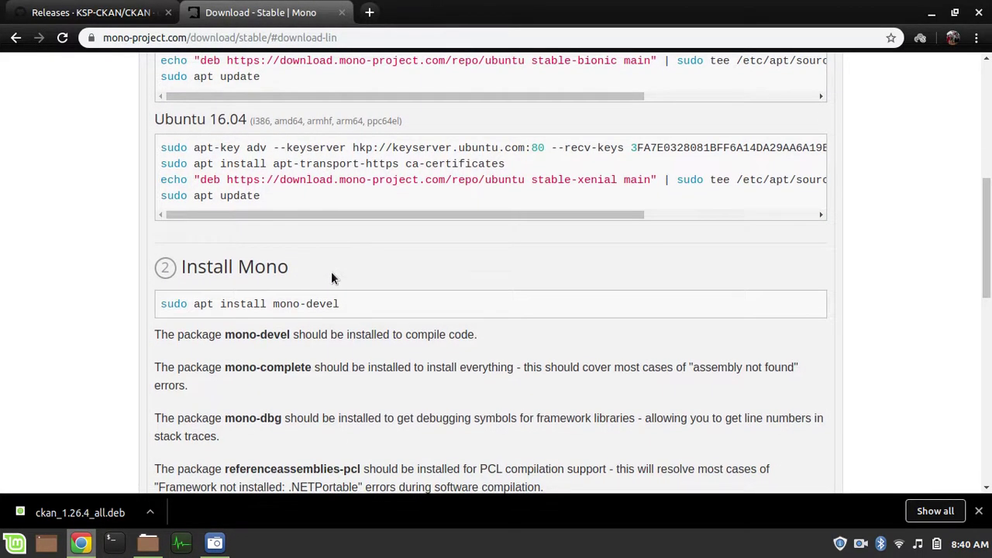
scroll(332, 273, down, 2)
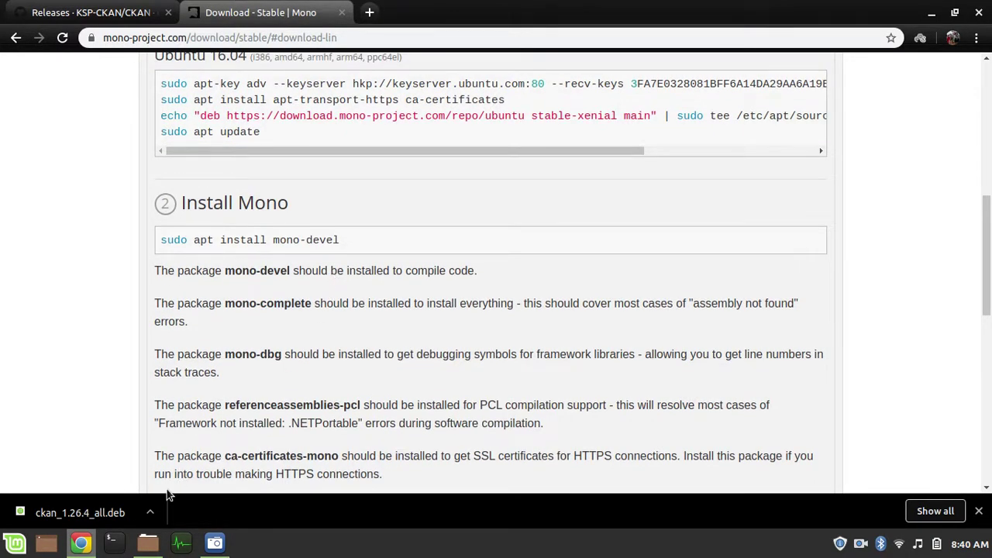
Step: Dismiss Chrome's download bar and open ckan_1.26.4_all.deb from Downloads in GDebi
click(148, 542)
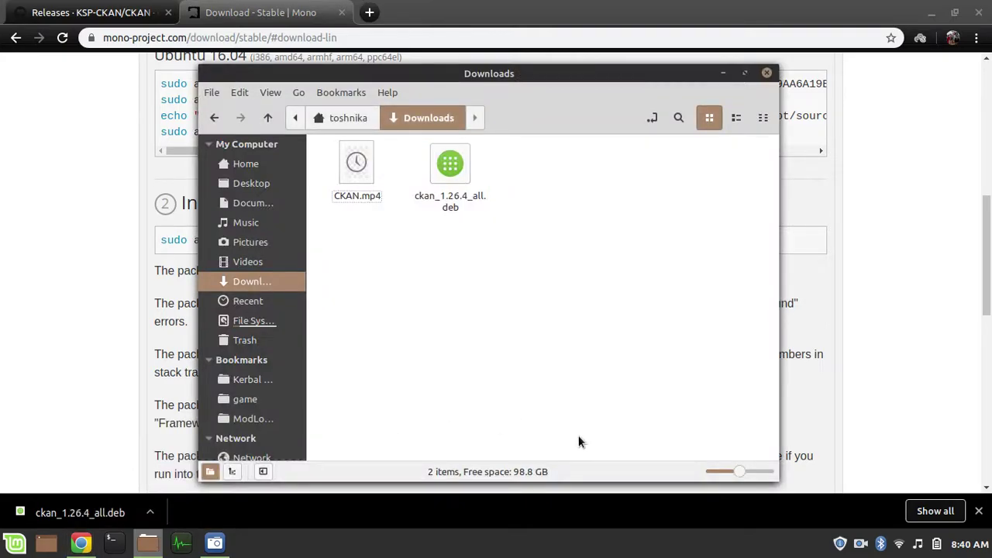
click(979, 510)
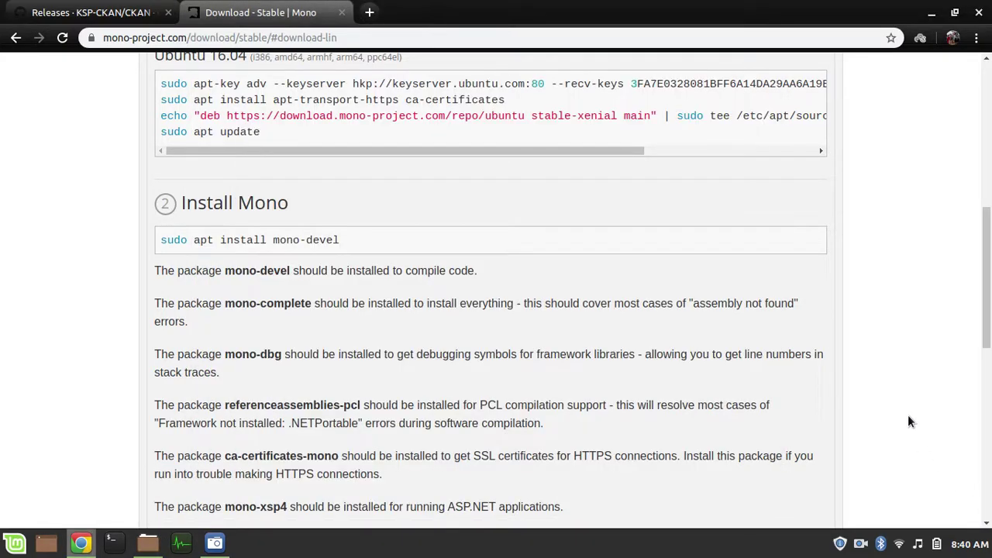
click(197, 523)
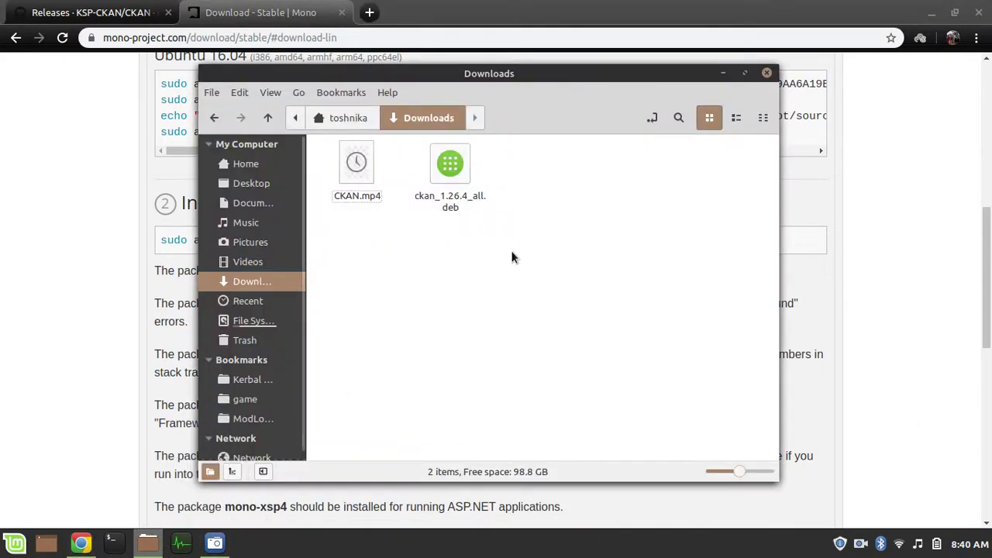
double_click(468, 165)
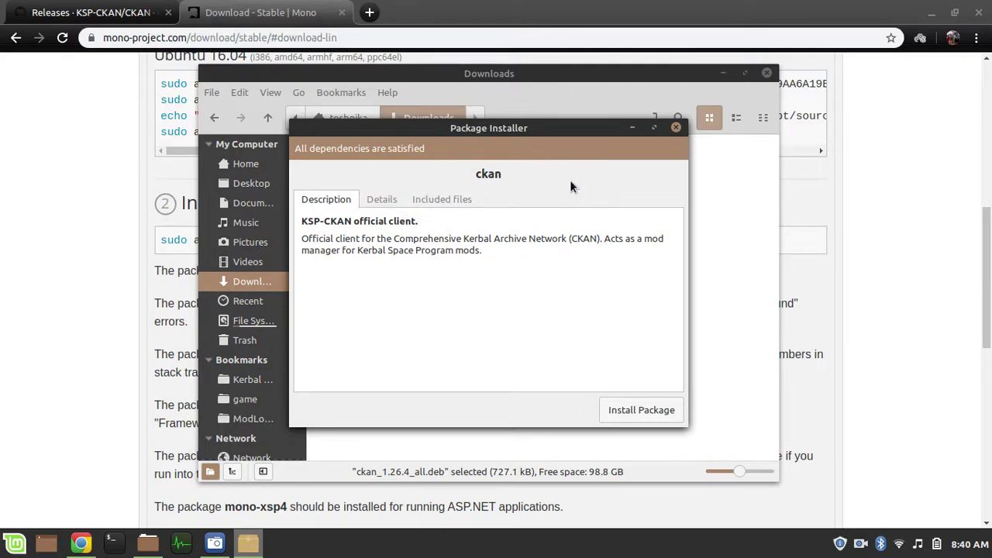
Step: Install ckan 1.26.4 using the account password, then close GDebi and the Downloads window
click(659, 417)
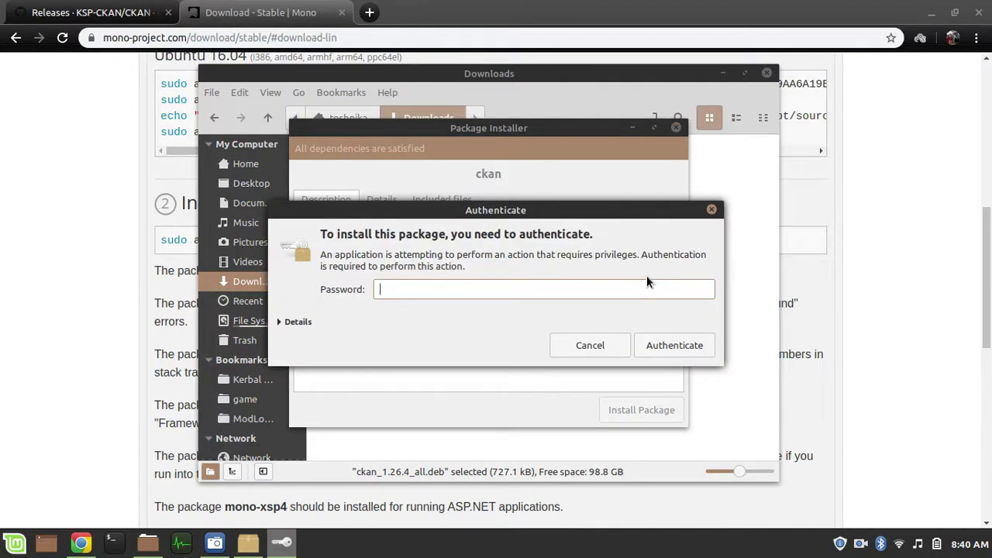
text(************)
key(Return)
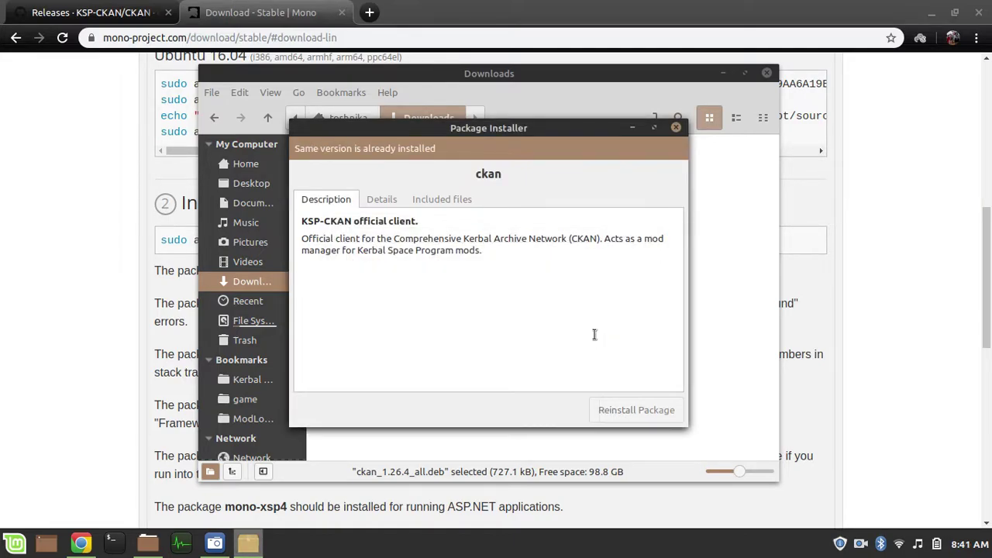
click(675, 127)
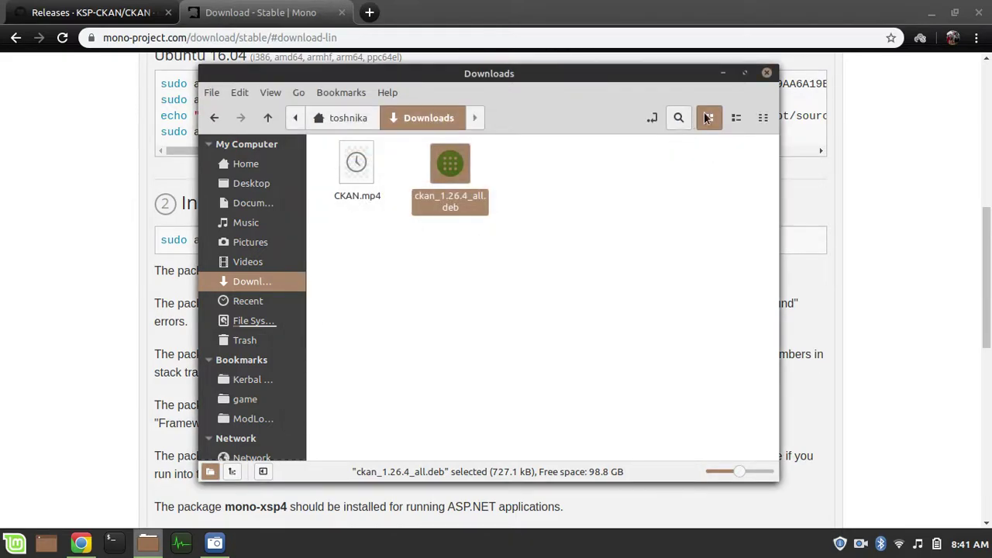
click(766, 74)
Step: Launch CKAN via a 'ckan' menu search and answer No to auto-refreshing the modlist
click(14, 543)
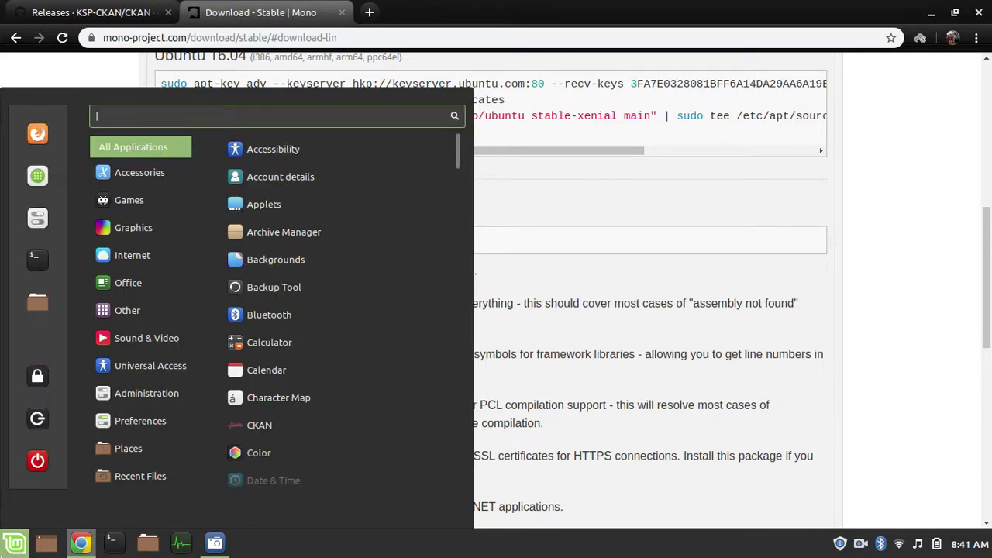
text(ckan)
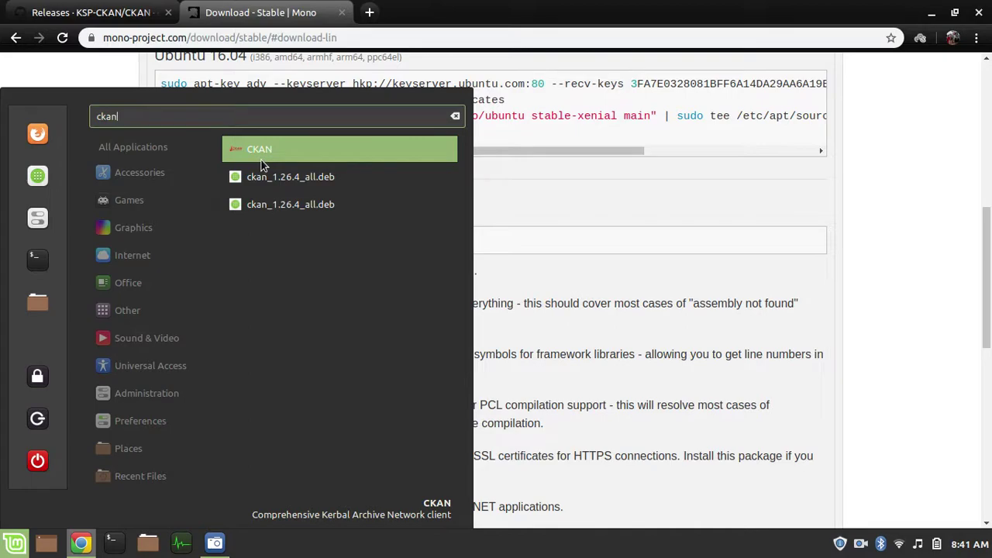
click(260, 157)
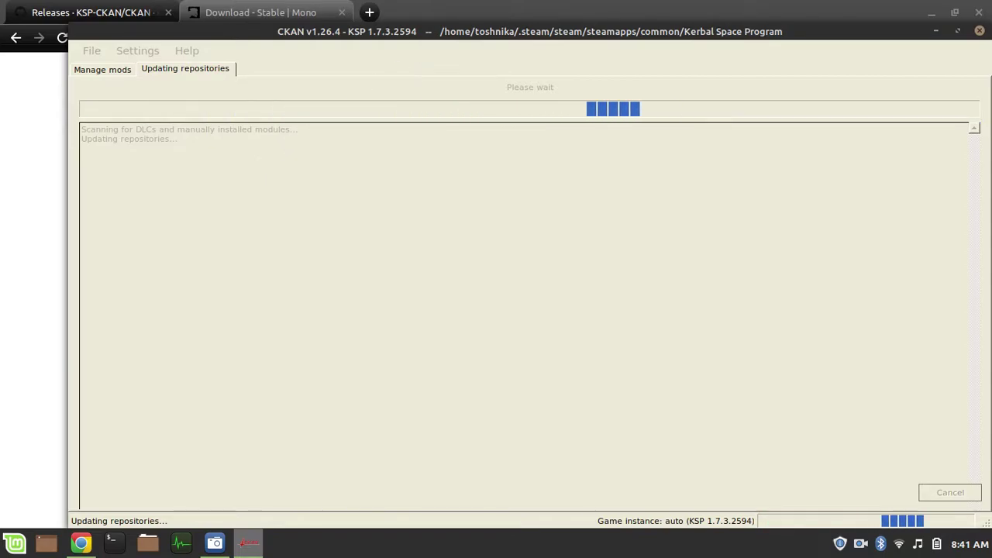
drag(418, 41, 371, 19)
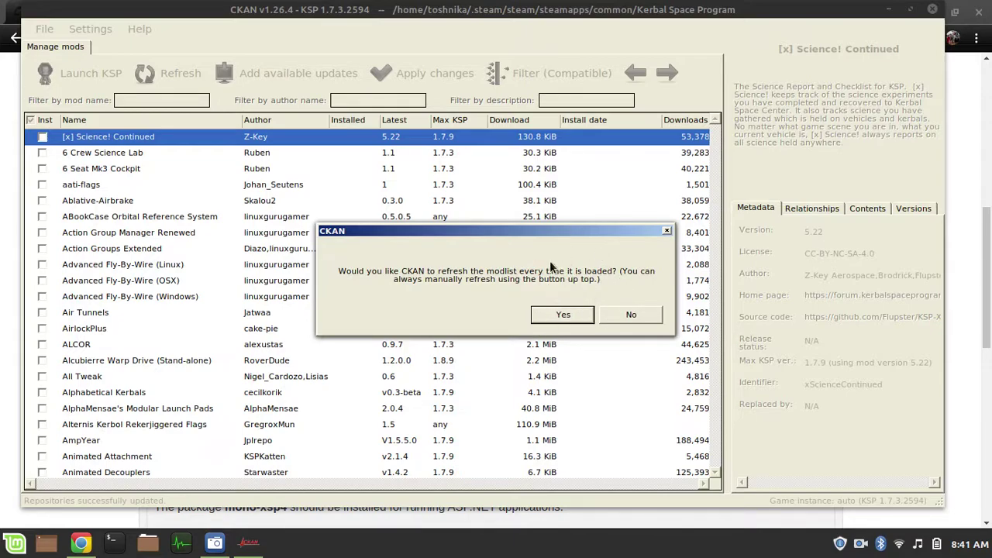
click(642, 312)
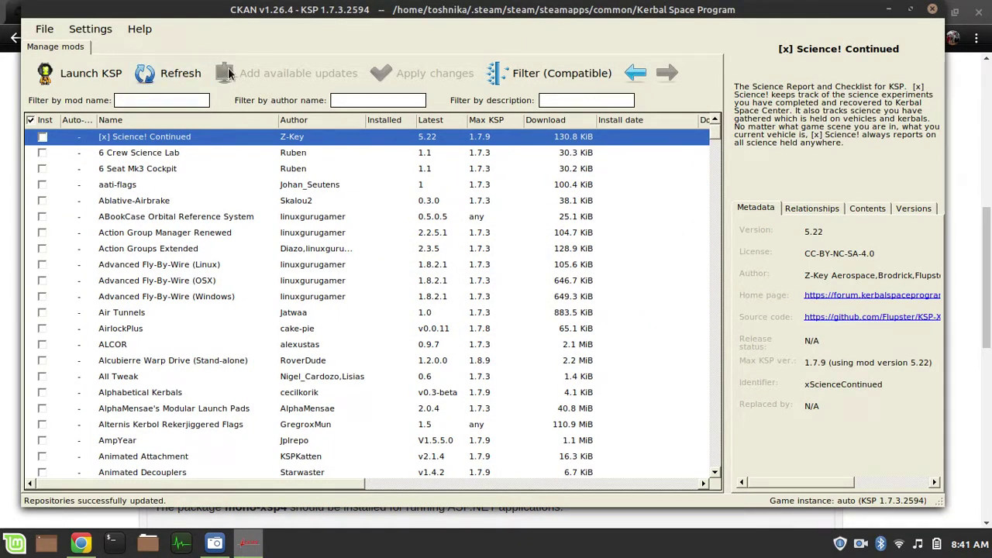
Step: Filter by 'inter', tick KSP Interstellar Extended 1.22.9.4, then clear the filter
click(140, 105)
text(inter)
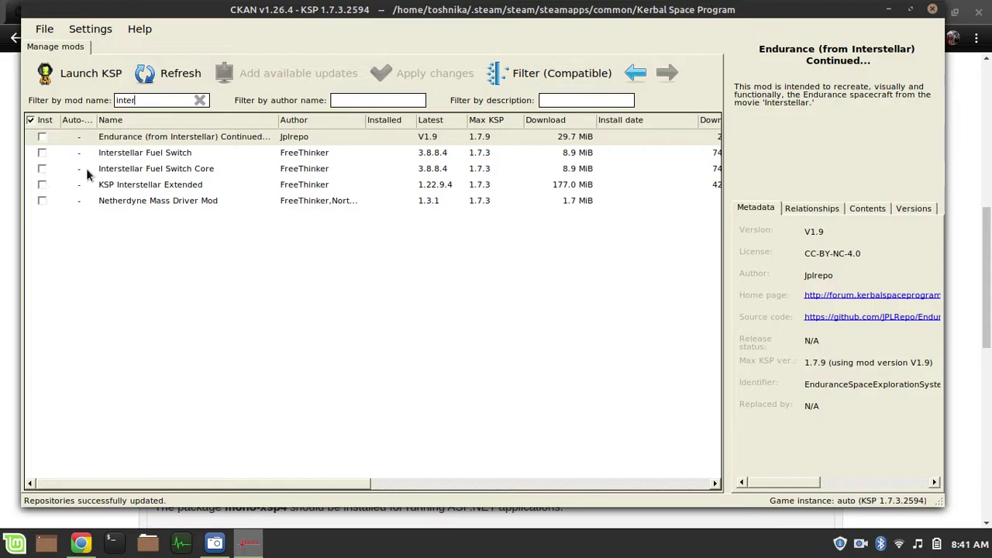
click(42, 185)
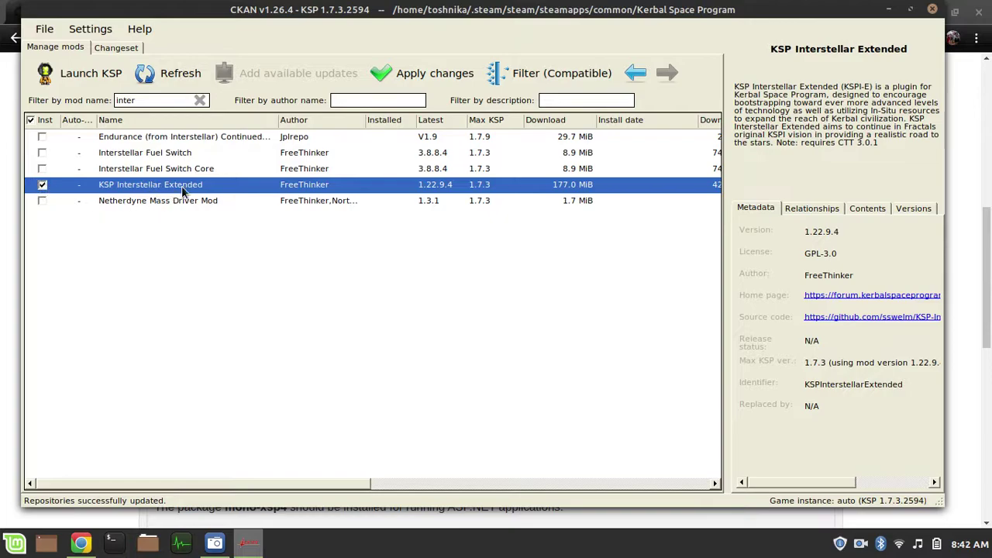
click(165, 96)
key(ctrl+a)
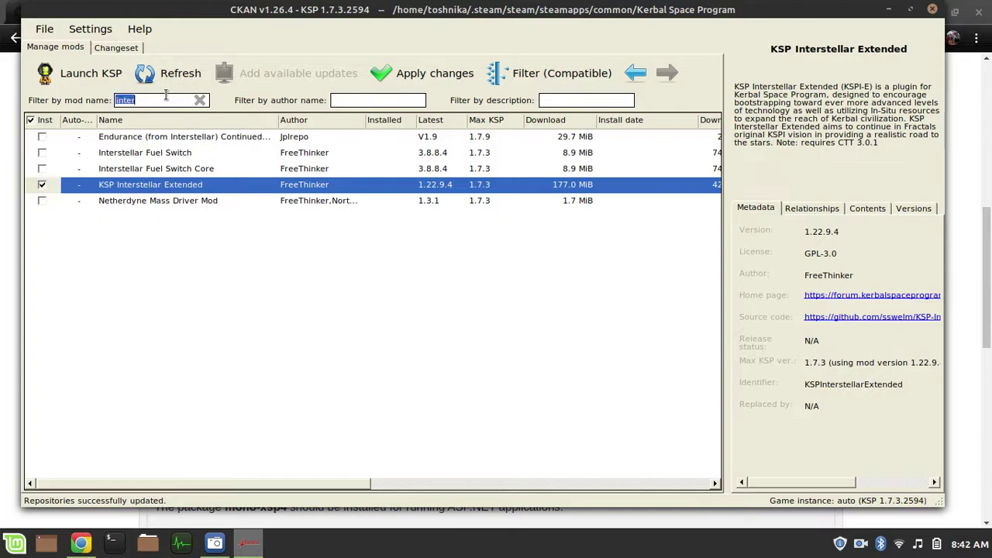
key(BackSpace)
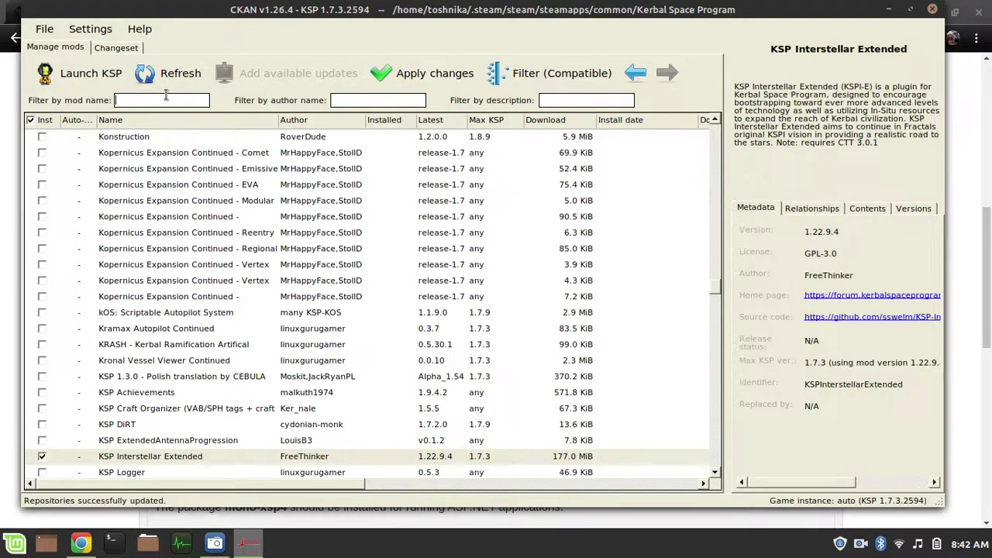
Step: Apply the four-mod changeset, add Community Resource Pack, and continue with the install
click(411, 77)
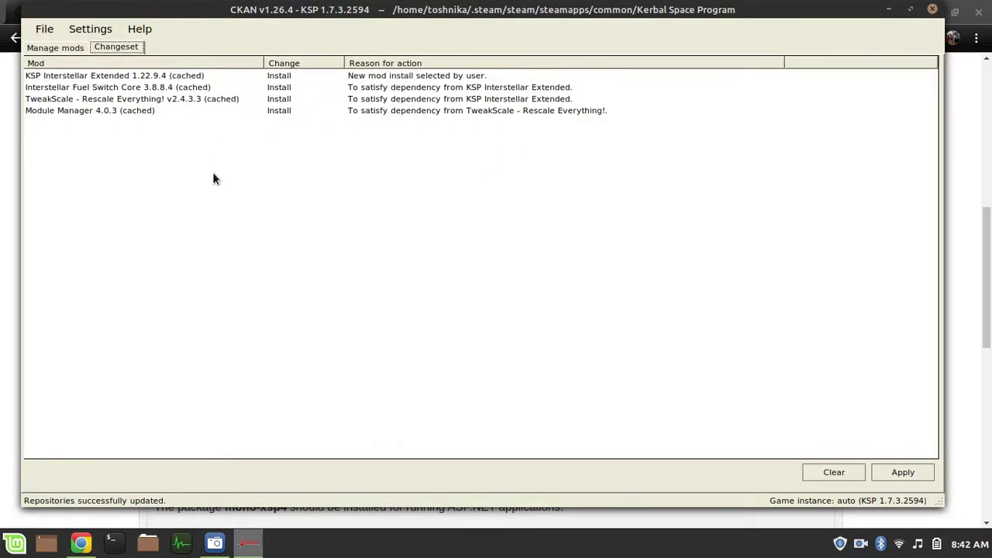
click(908, 477)
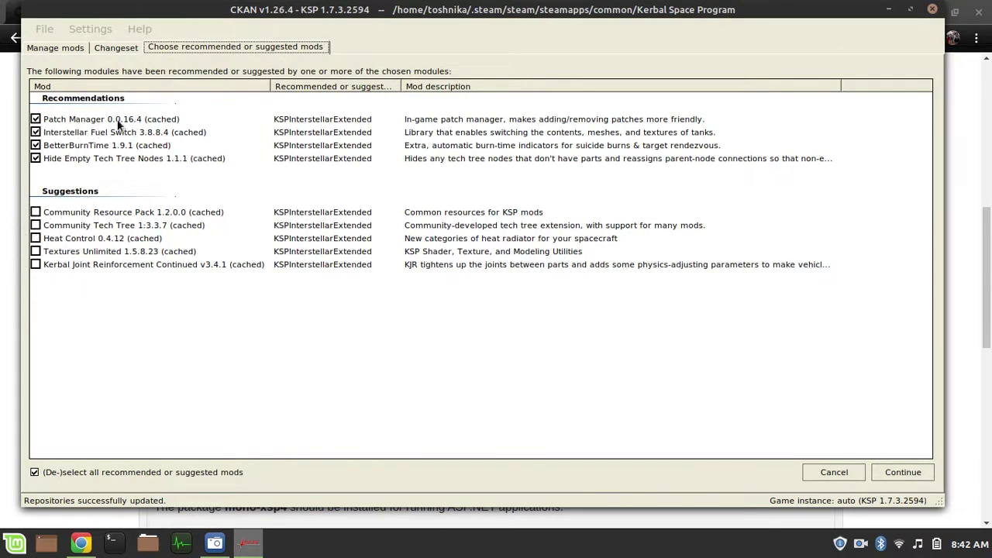
click(35, 212)
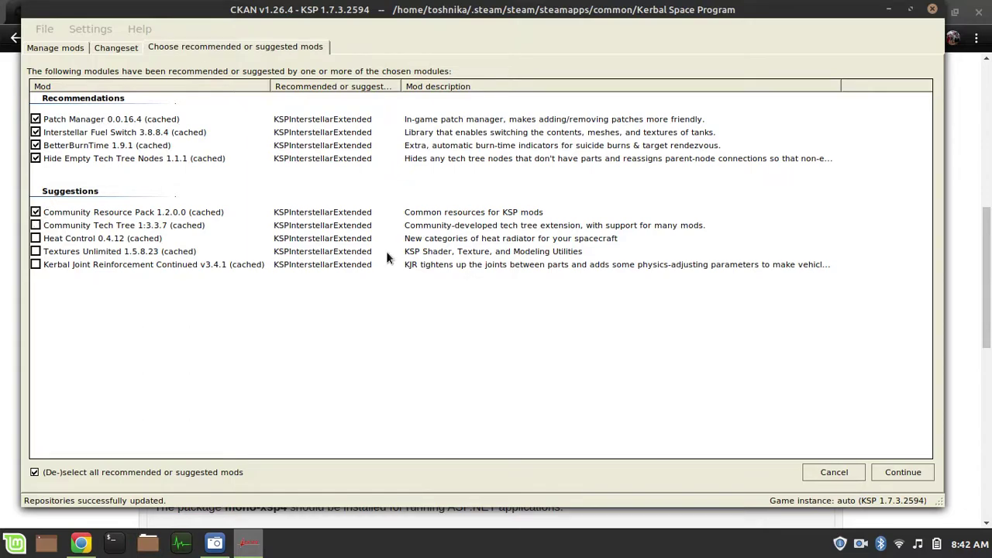
click(903, 472)
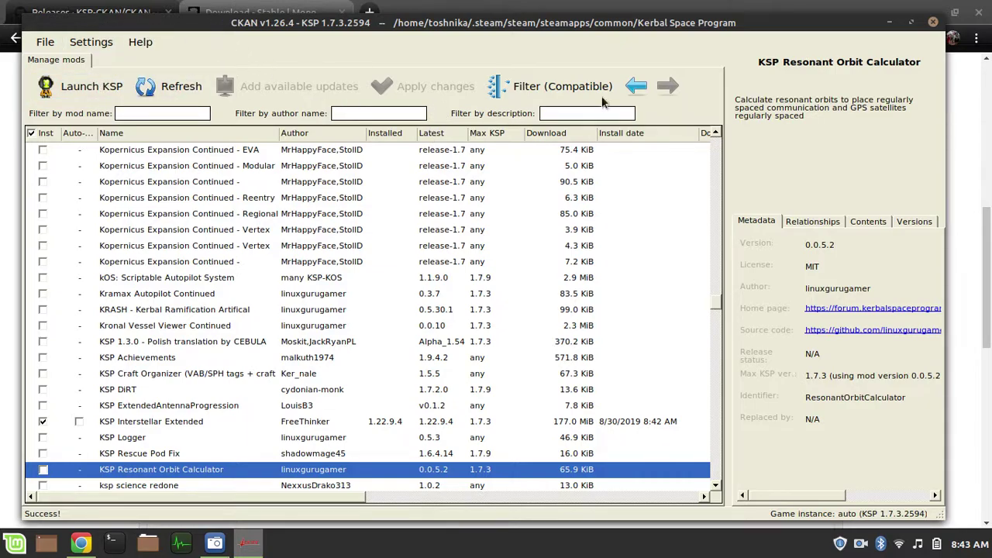
Step: Close CKAN, minimize Chrome, and open the KSP desktop launcher's Properties
click(934, 21)
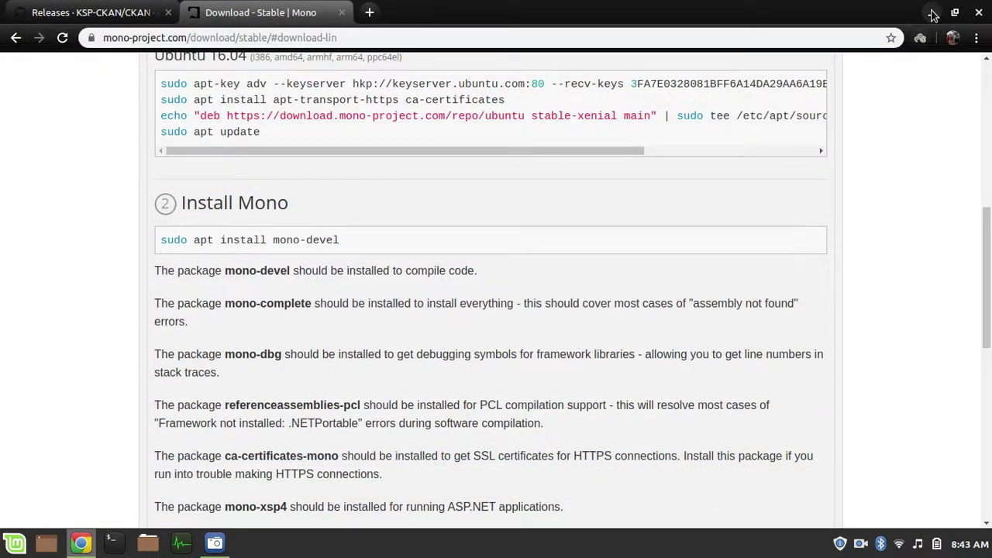
click(933, 13)
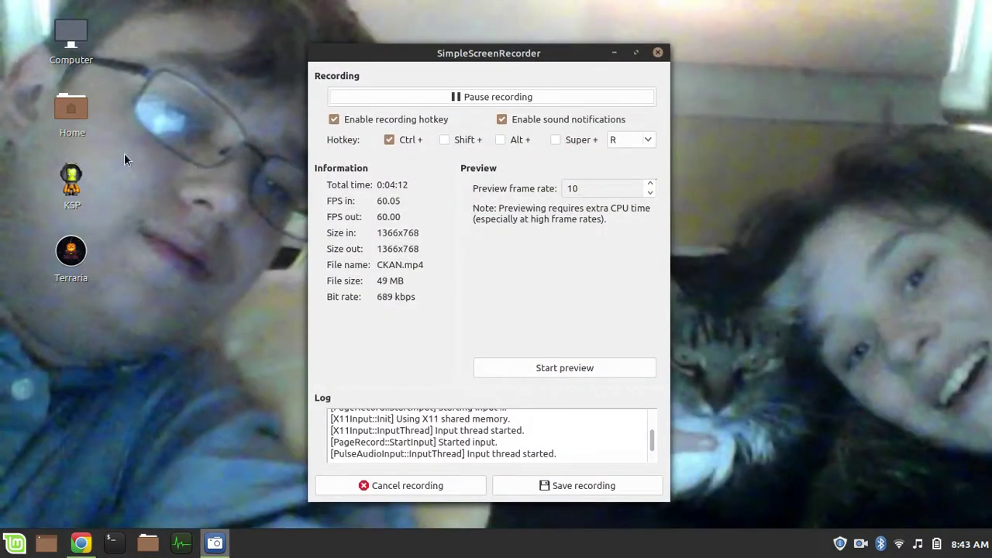
right_click(75, 174)
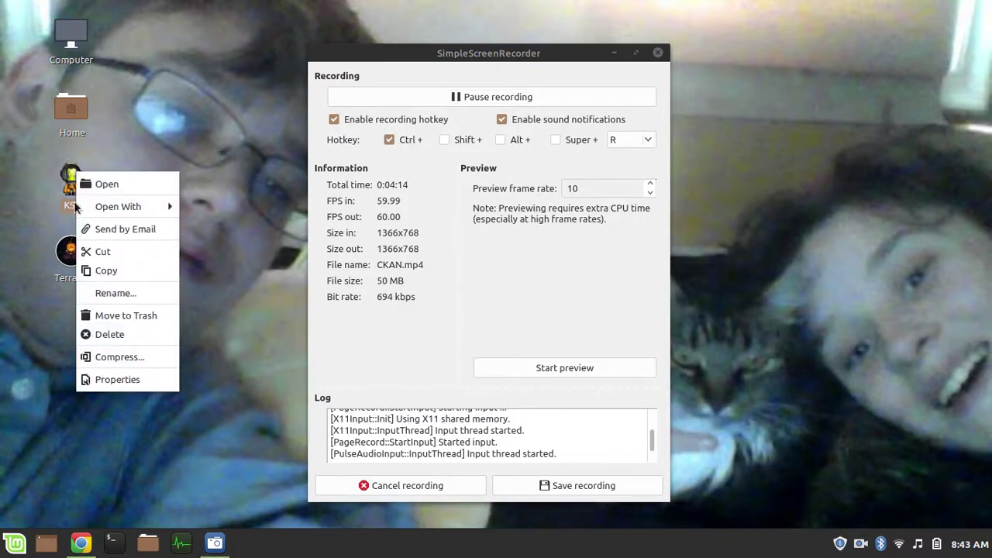
click(117, 379)
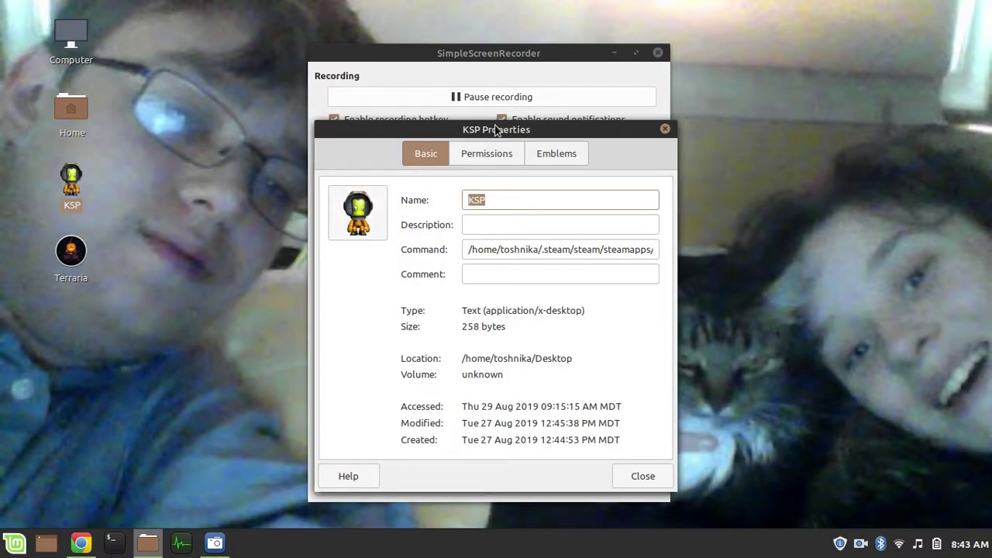
Step: Confirm the launcher command ends in KSP.x86_64, then close the Properties window
drag(468, 248, 580, 247)
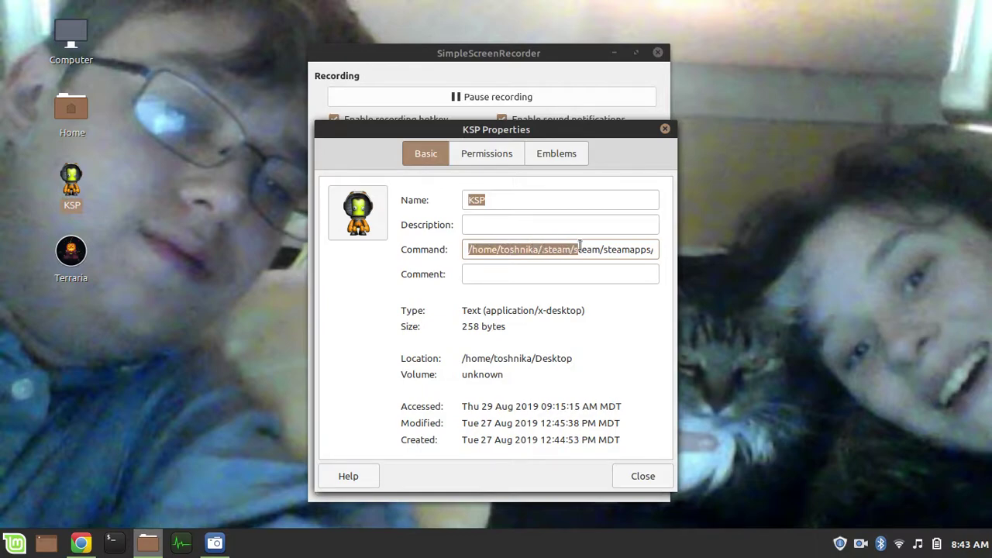
triple_click(611, 245)
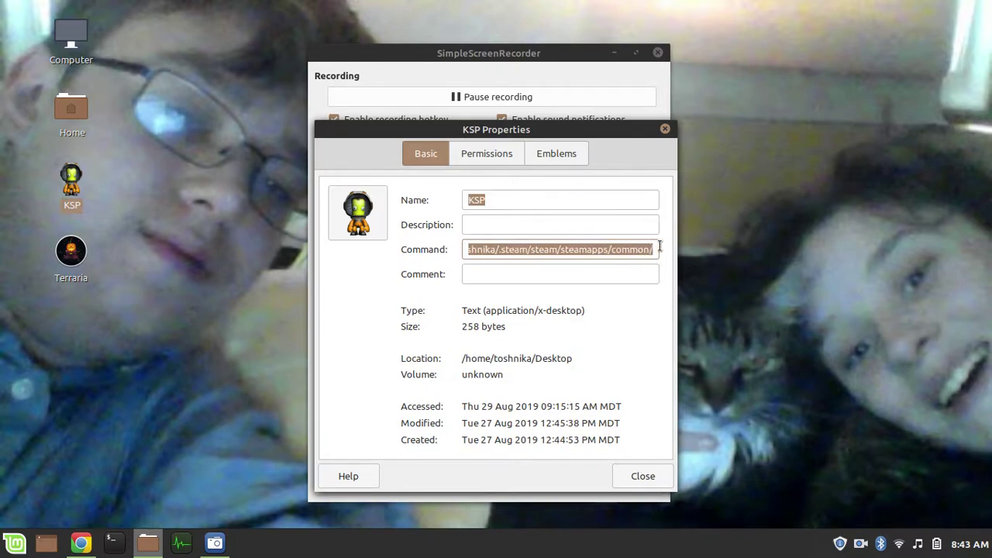
drag(659, 246, 674, 253)
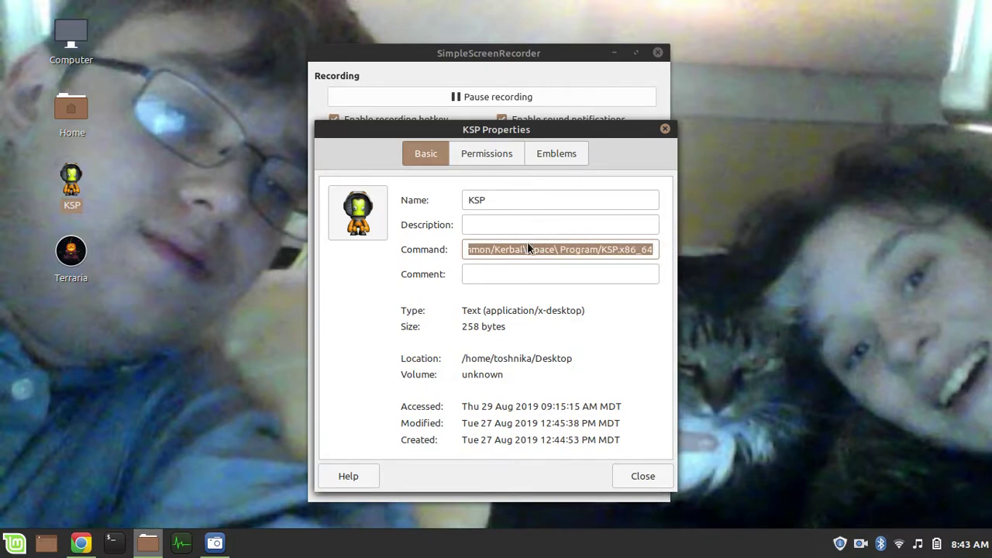
click(610, 272)
click(635, 249)
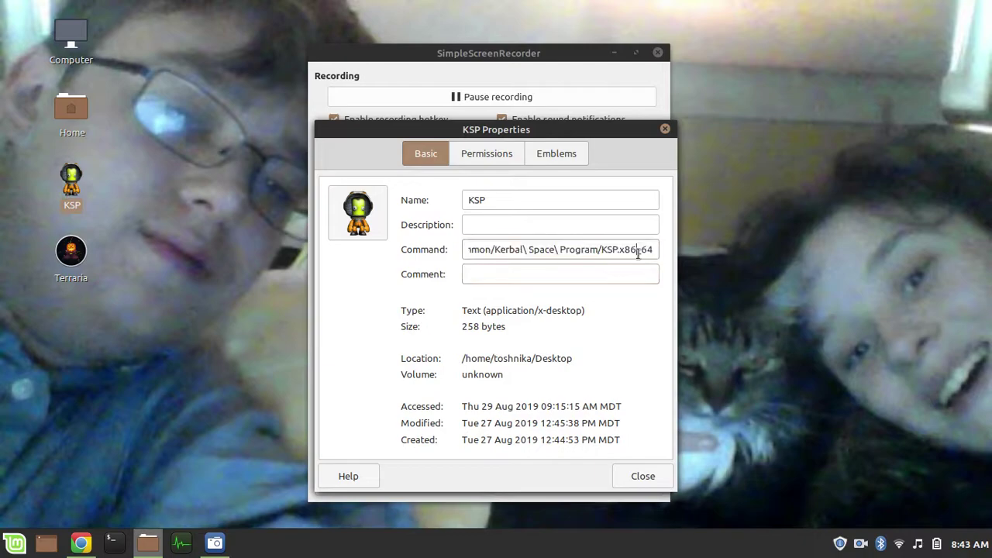
triple_click(653, 249)
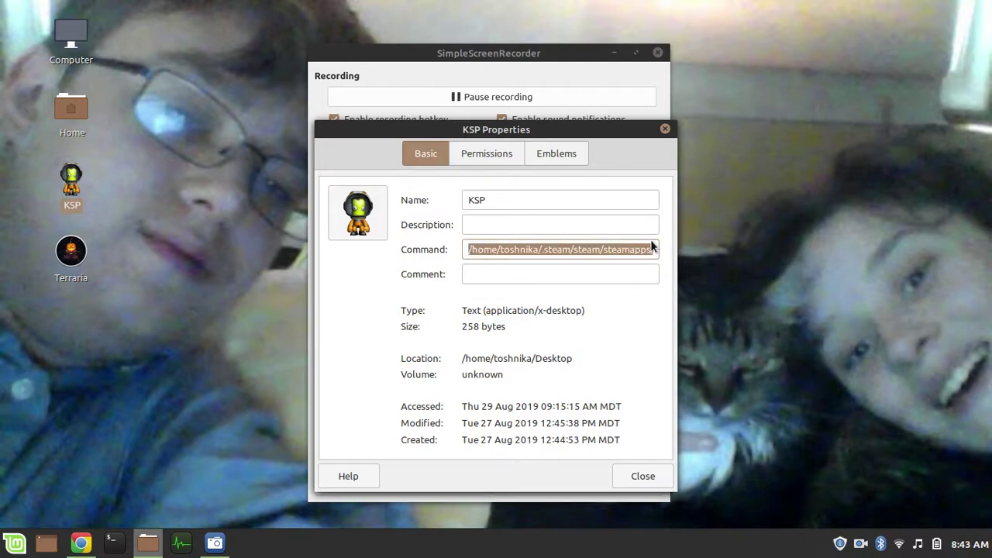
click(612, 251)
triple_click(612, 251)
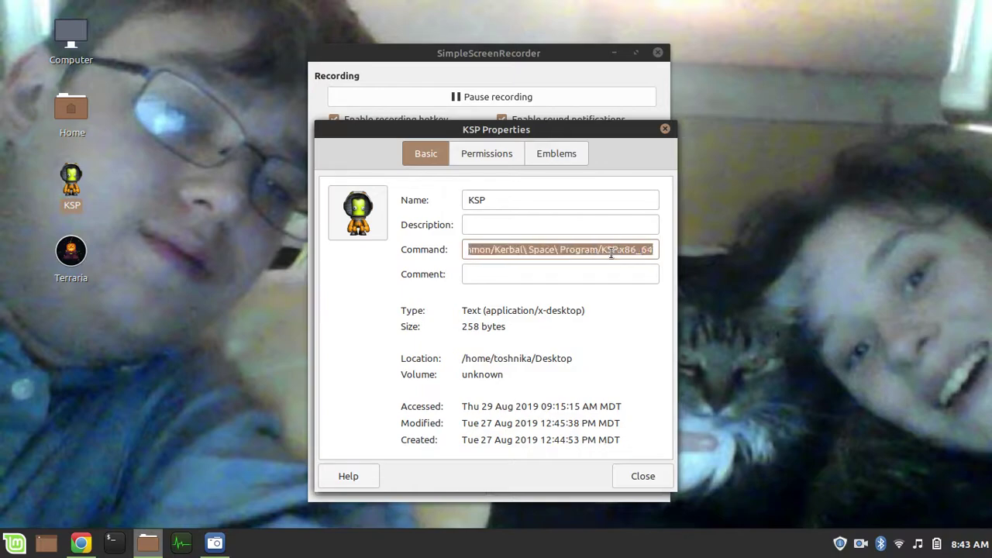
click(612, 251)
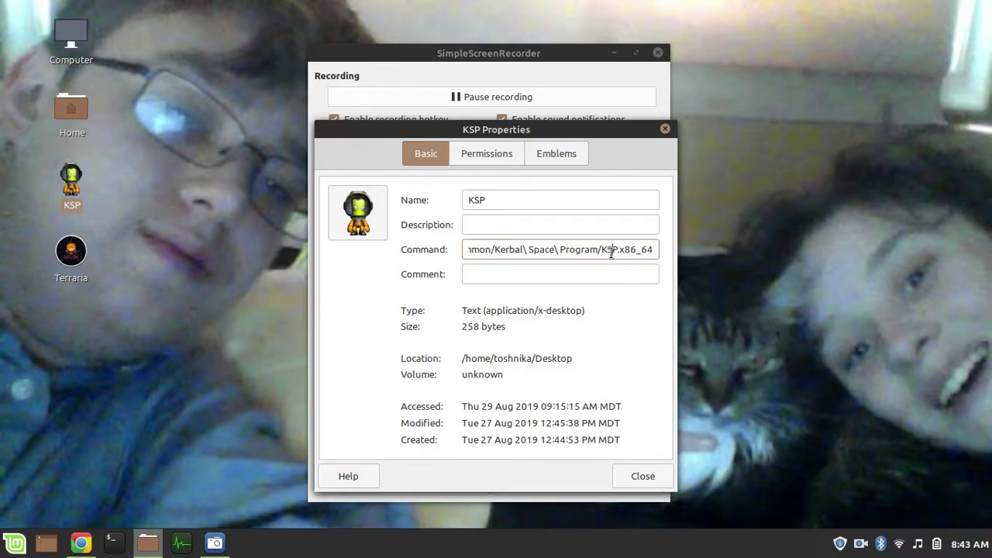
click(653, 474)
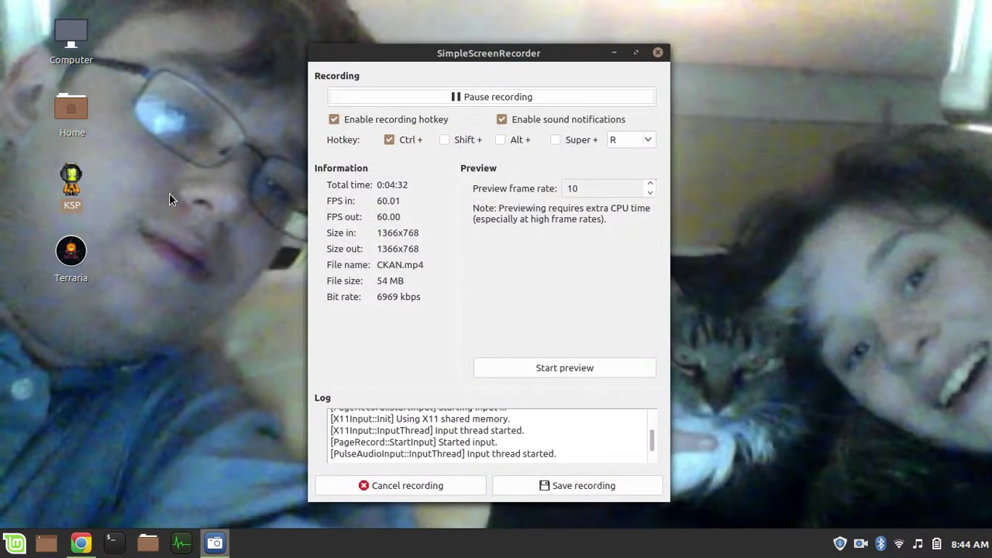
Step: Start KSP from the desktop icon and answer YES to MiniAVC's update check
double_click(70, 183)
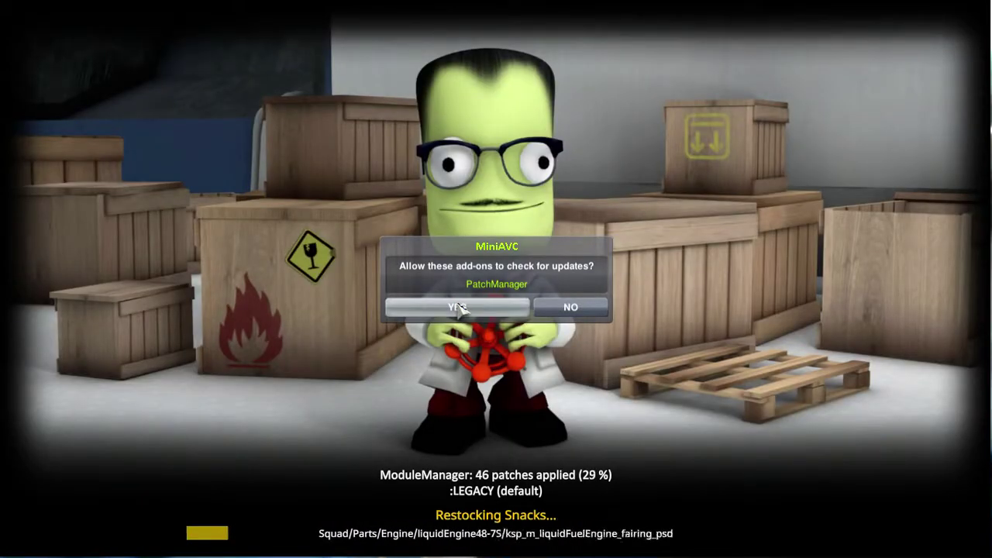
click(459, 307)
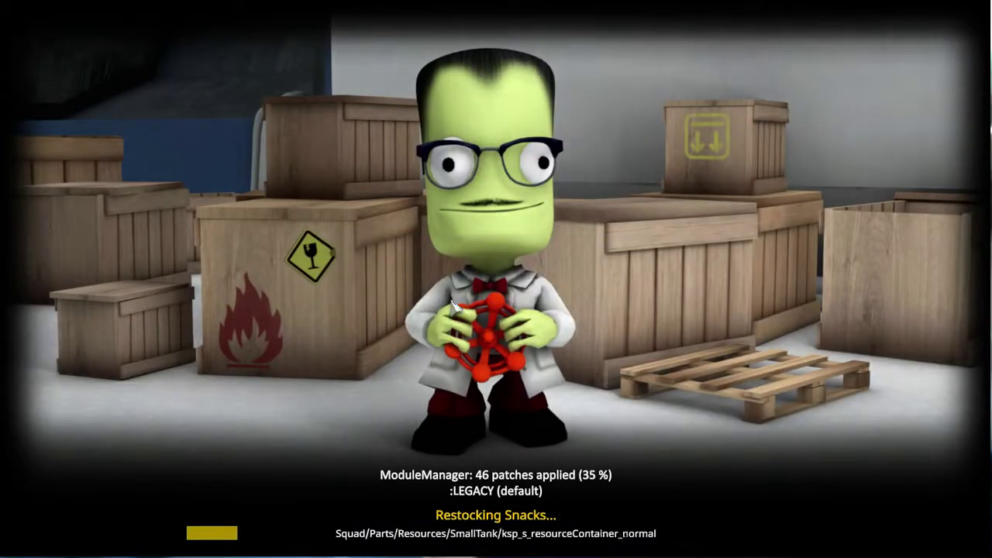